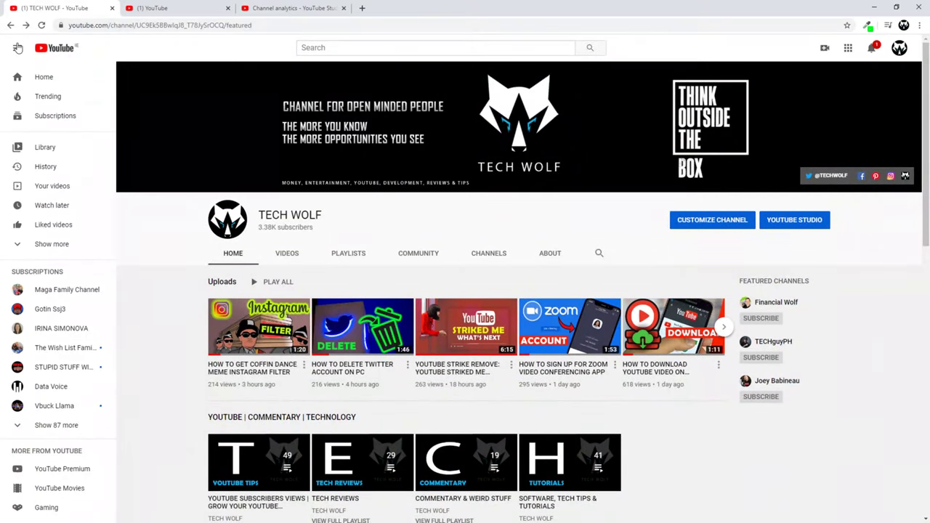
pyautogui.scroll(-1, 92, 201)
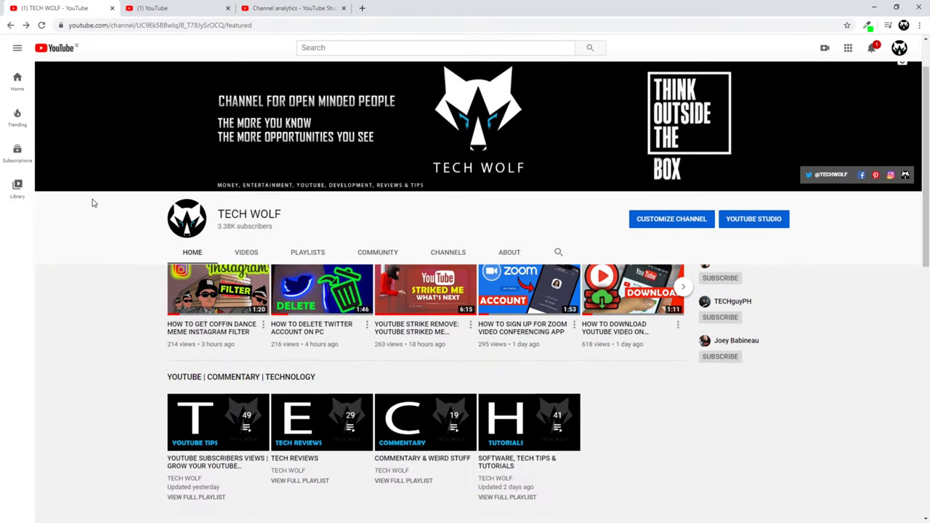
pyautogui.scroll(-4, 92, 203)
pyautogui.scroll(-3, 91, 204)
pyautogui.scroll(-1, 91, 204)
pyautogui.scroll(3, 92, 205)
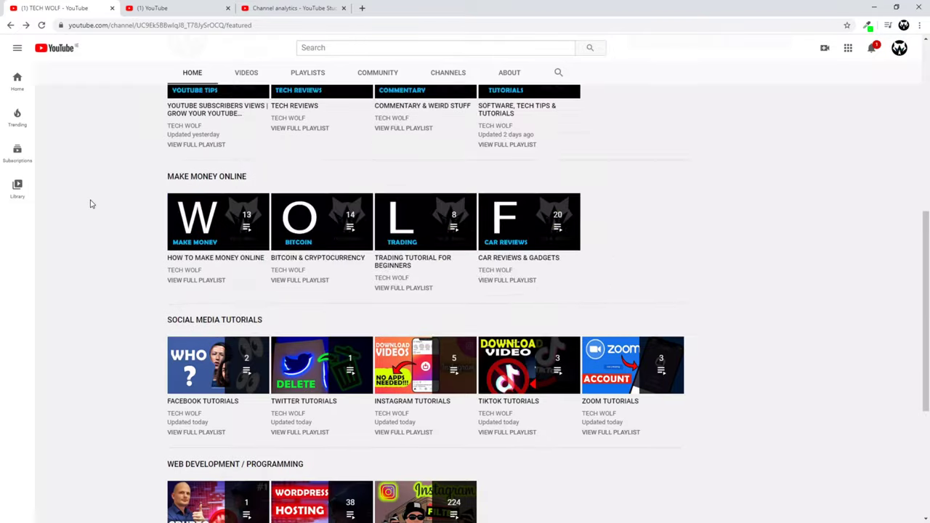
pyautogui.scroll(5, 92, 204)
pyautogui.scroll(-1, 92, 204)
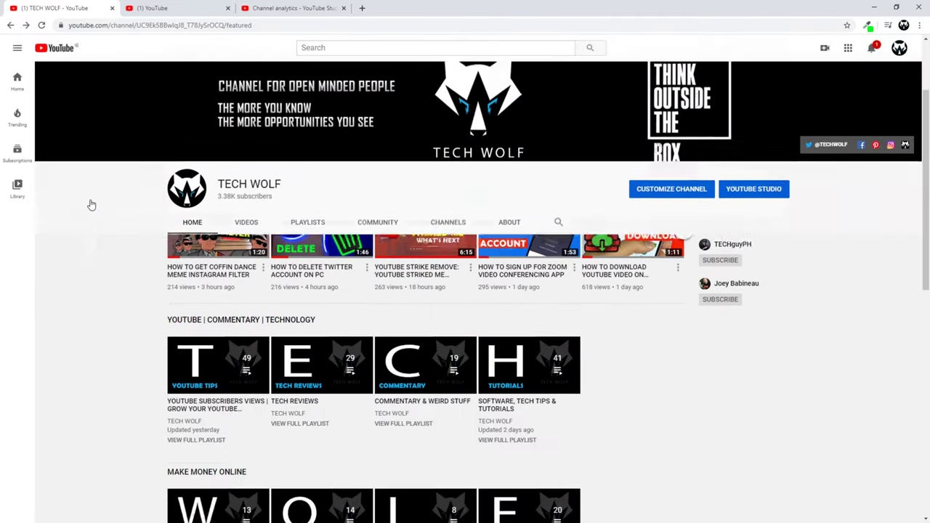
pyautogui.scroll(2, 91, 204)
pyautogui.scroll(-4, 92, 204)
pyautogui.scroll(4, 90, 206)
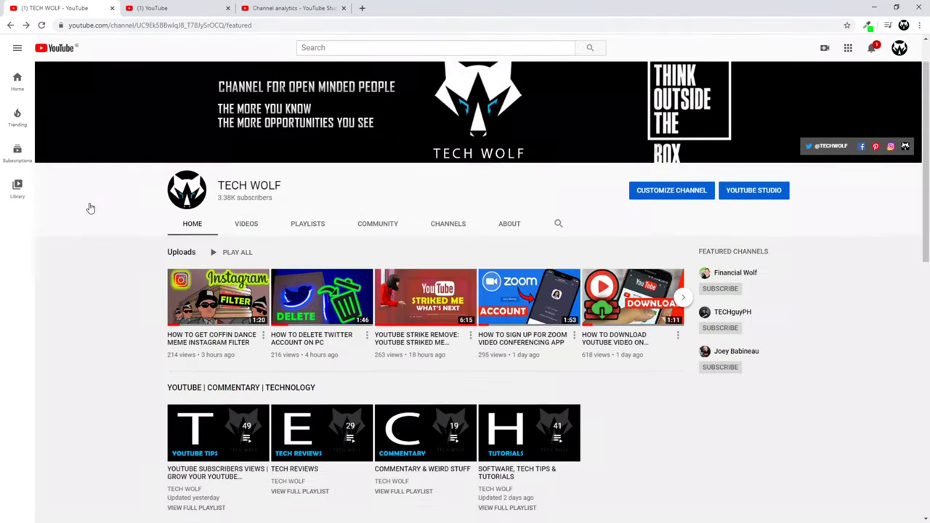
# Step: Reload the YouTube home feed tab and bring up the account menu showing 'Dark theme: Off'
pyautogui.click(165, 11)
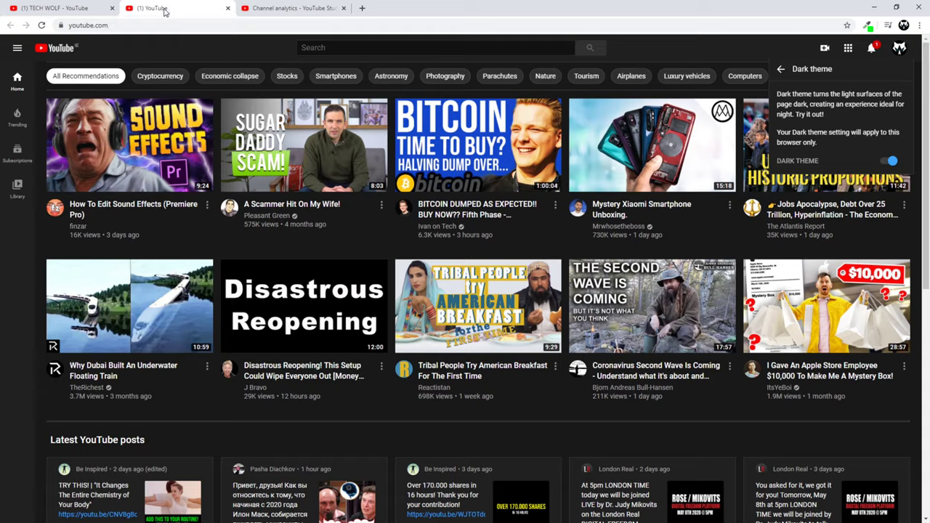
pyautogui.click(42, 25)
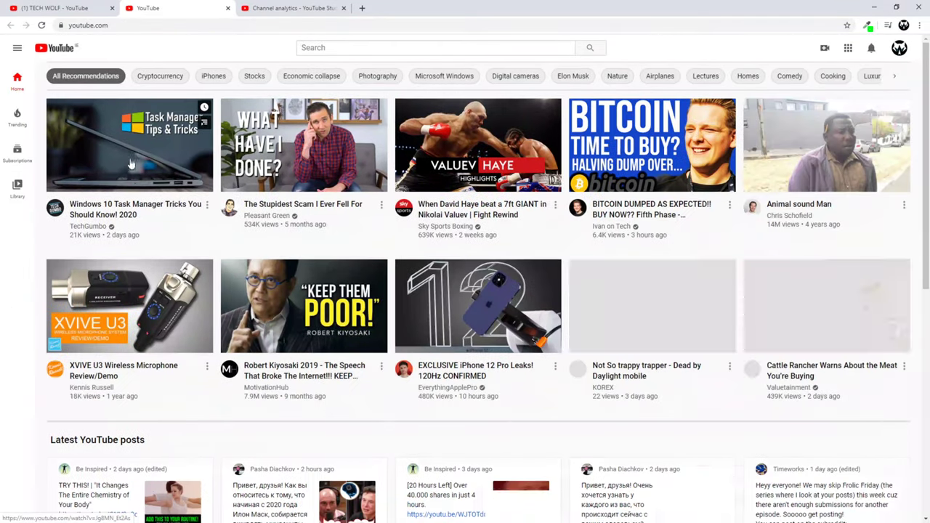
pyautogui.scroll(-5, 286, 196)
pyautogui.scroll(5, 286, 196)
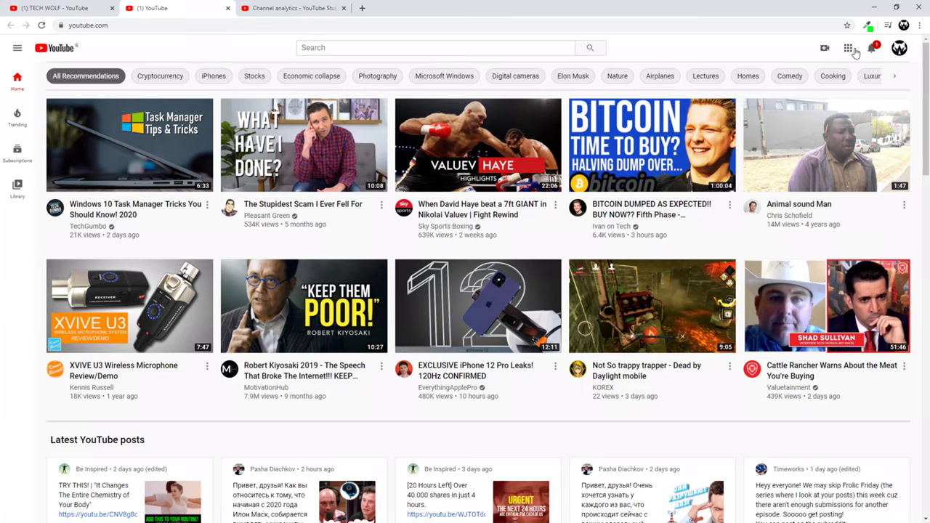
pyautogui.click(900, 48)
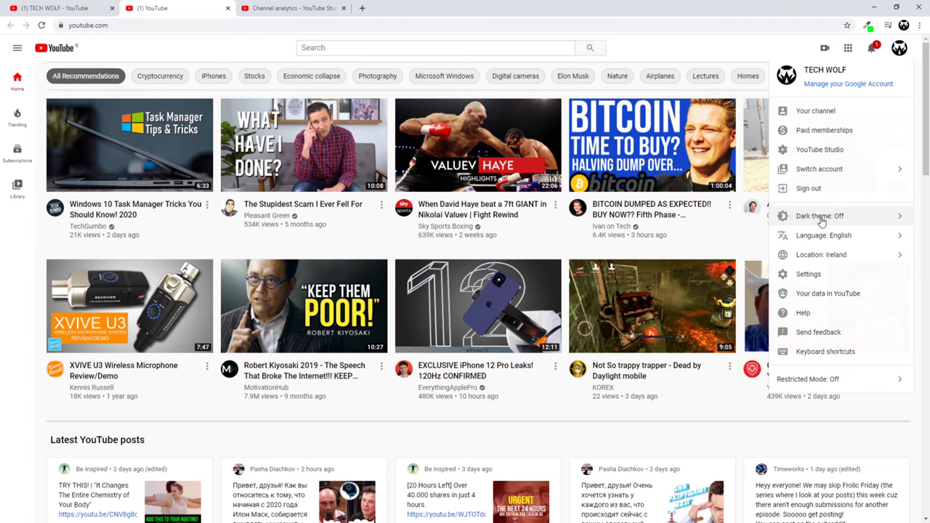
# Step: Switch the Dark theme toggle on so the home feed turns dark
pyautogui.click(820, 219)
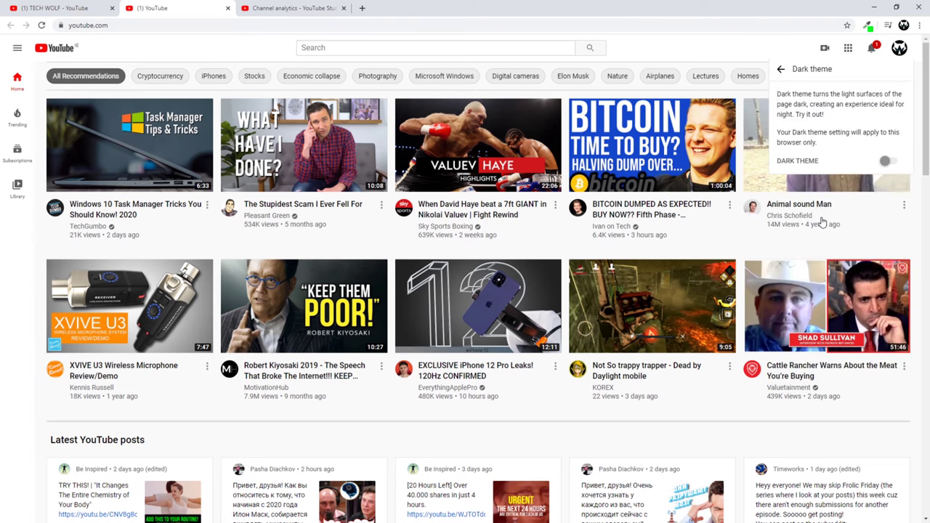
pyautogui.moveTo(777, 161); pyautogui.dragTo(875, 163)
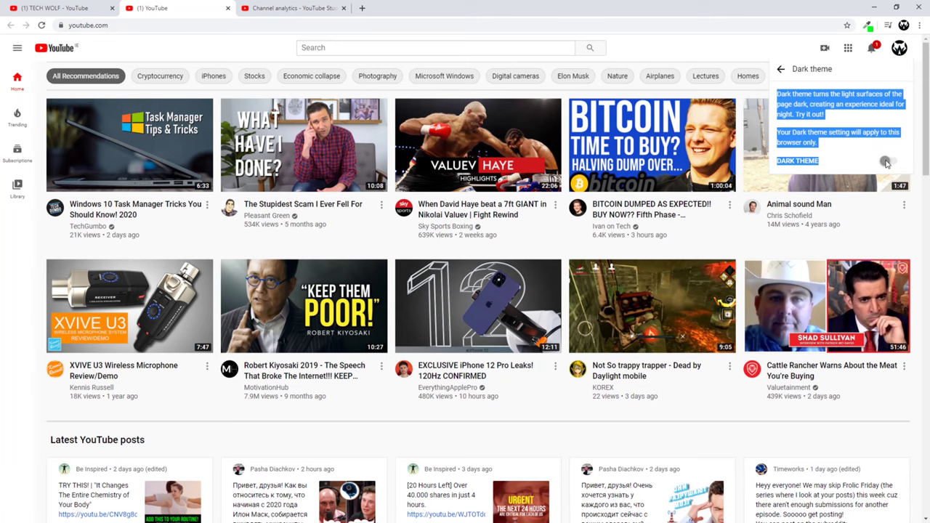
pyautogui.click(886, 161)
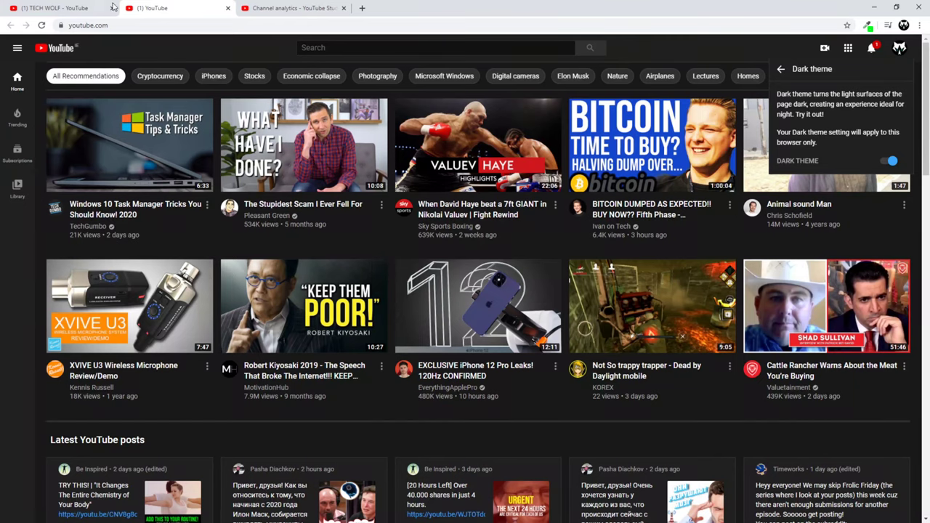
# Step: Reload the TECH WOLF channel tab so it shows in dark theme
pyautogui.click(73, 8)
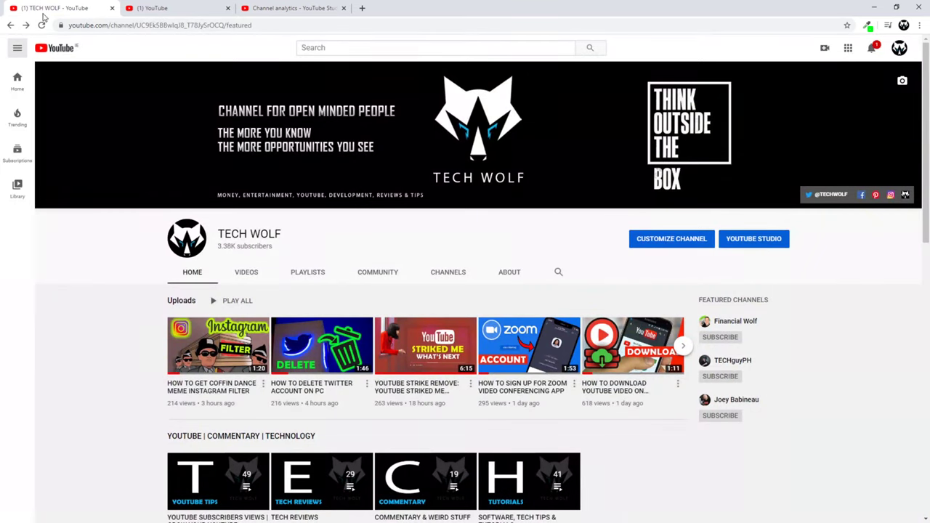
pyautogui.click(42, 26)
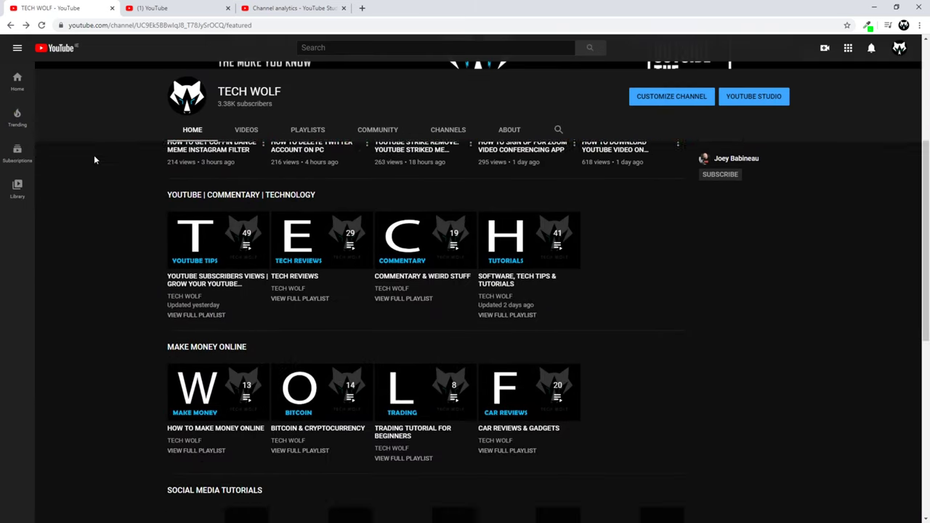
pyautogui.scroll(-3, 94, 160)
pyautogui.scroll(-1, 95, 160)
pyautogui.scroll(-1, 94, 160)
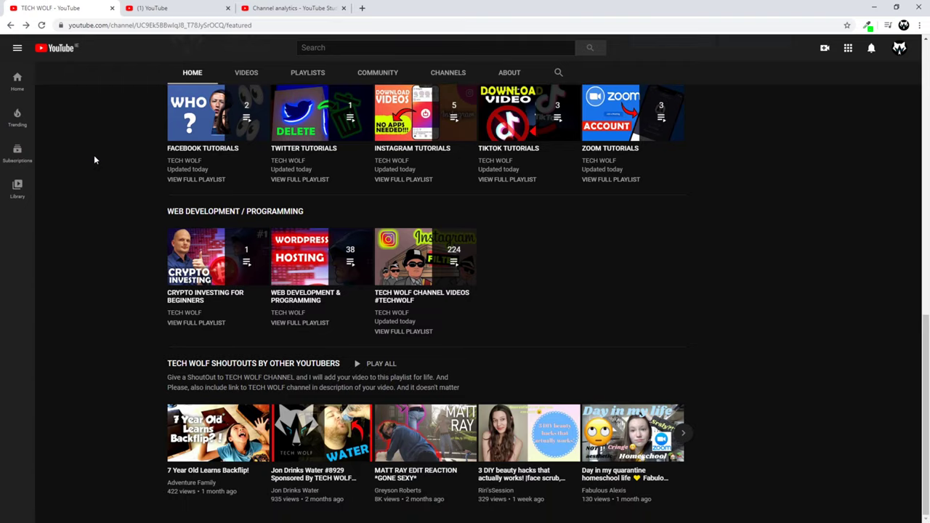
pyautogui.scroll(4, 94, 160)
pyautogui.scroll(5, 95, 160)
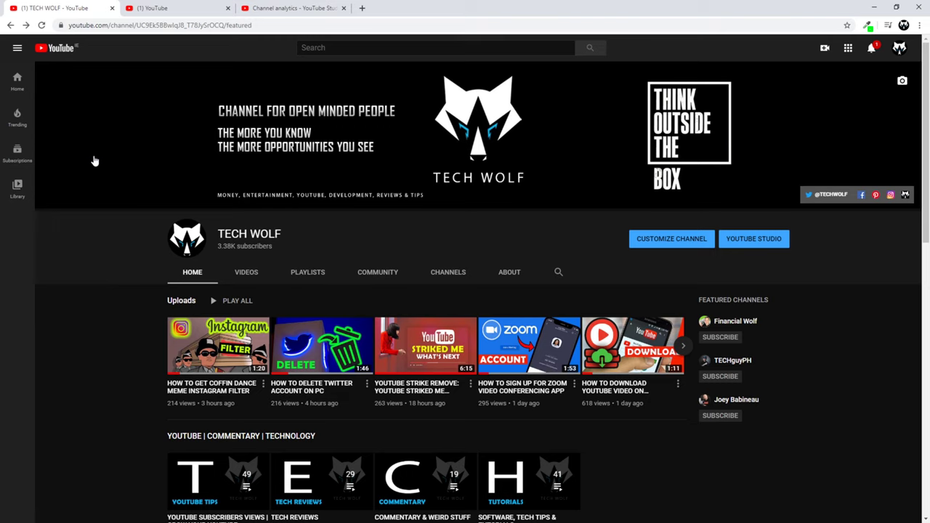
pyautogui.scroll(-3, 94, 160)
pyautogui.scroll(2, 94, 159)
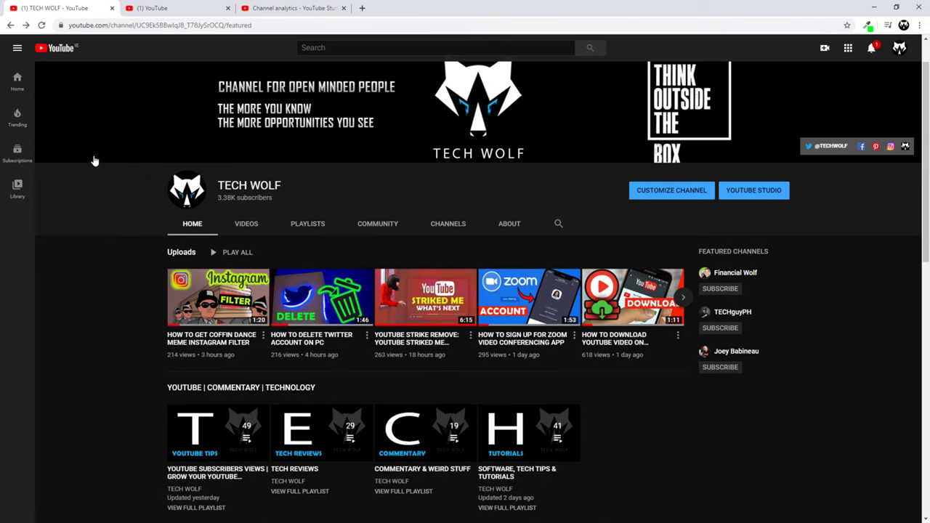